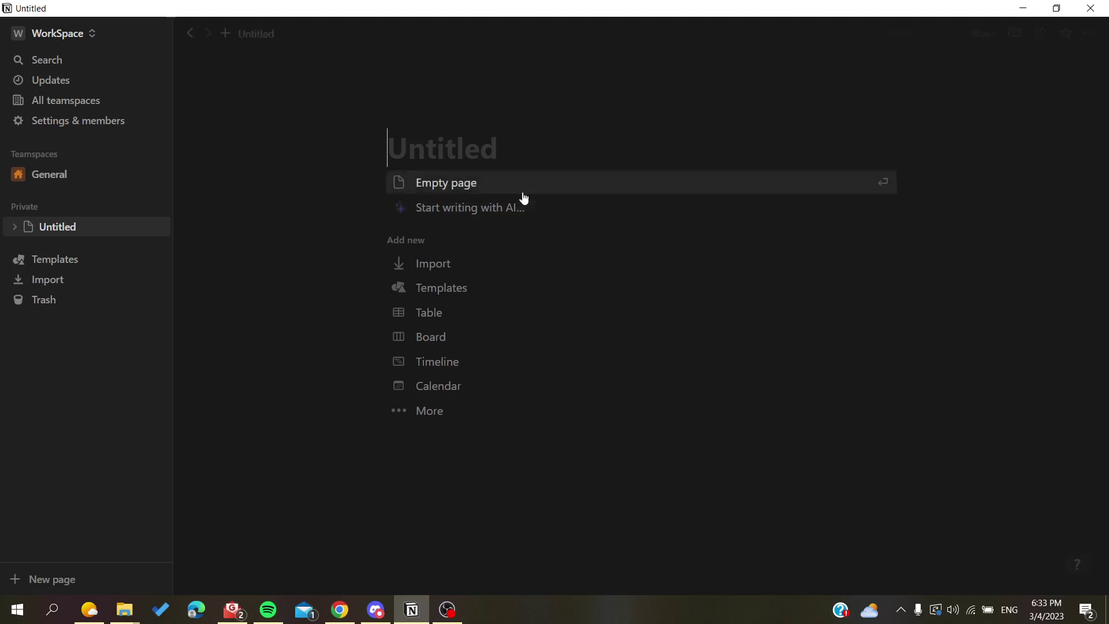
Apply the Reading List template from the Life gallery to the untitled page.
{"action": "left_click", "coordinate": [464, 292]}
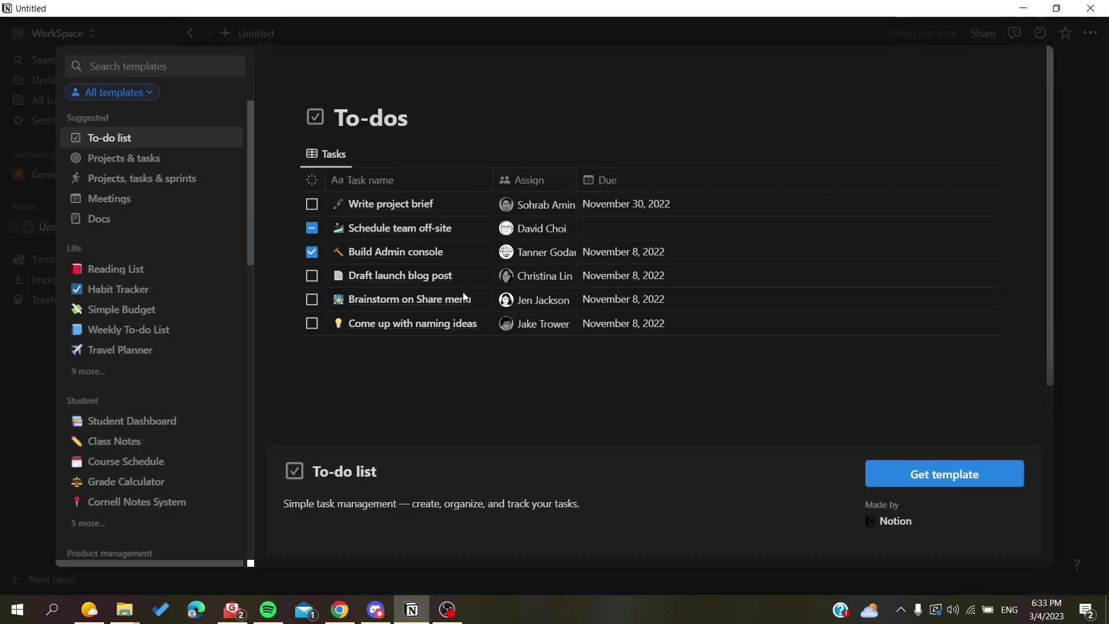
{"action": "left_click", "coordinate": [132, 270]}
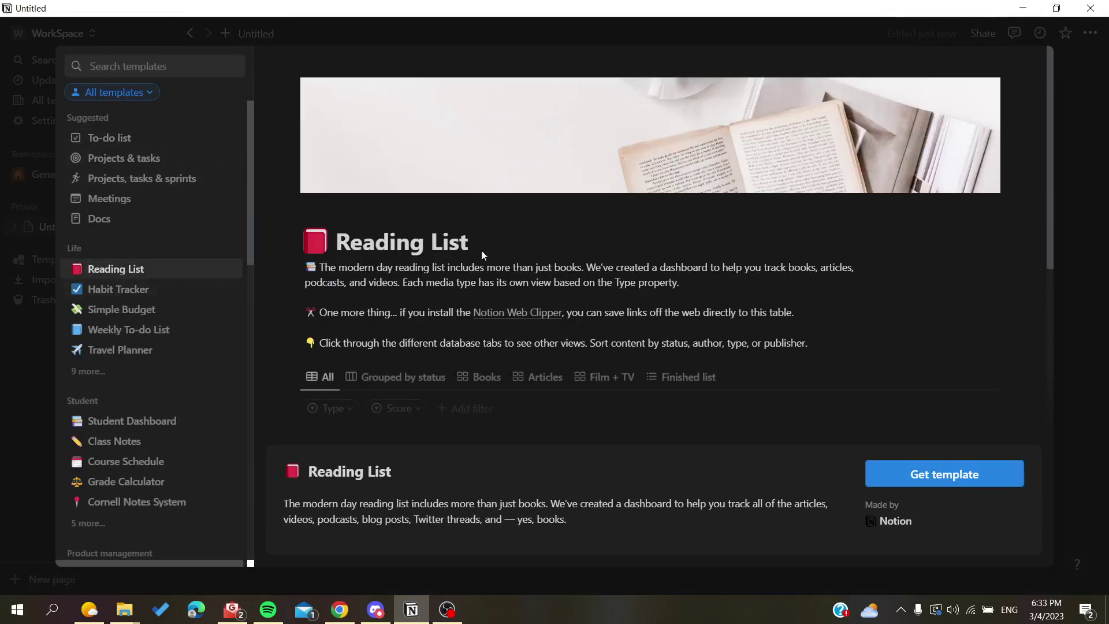
{"action": "left_click", "coordinate": [945, 475]}
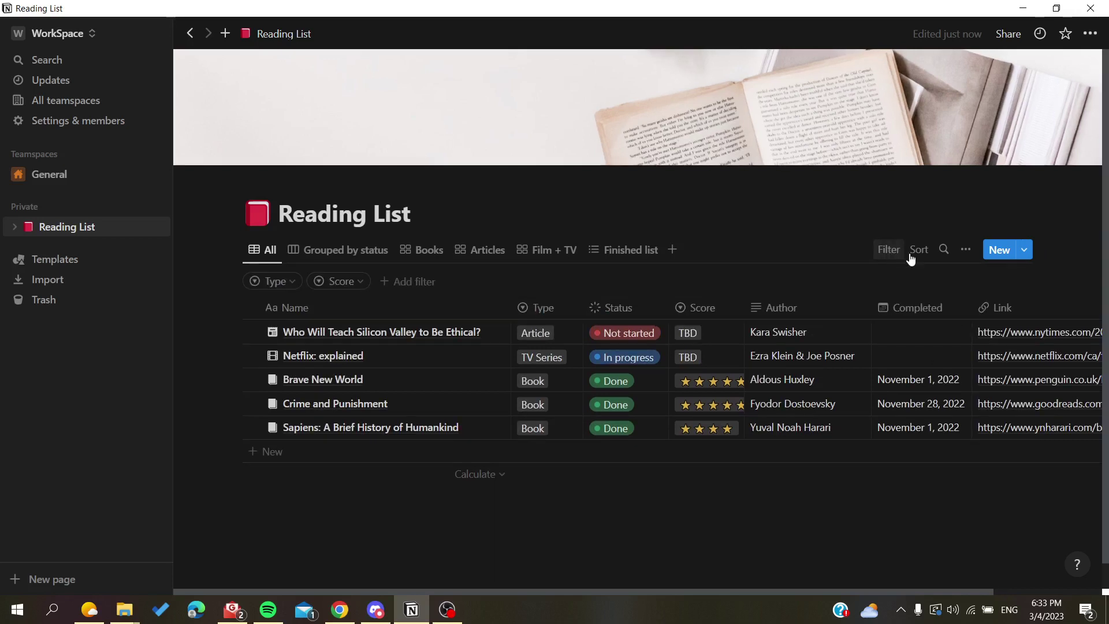
Show the All view's filters and inspect the Type filter's options.
{"action": "left_click", "coordinate": [967, 252]}
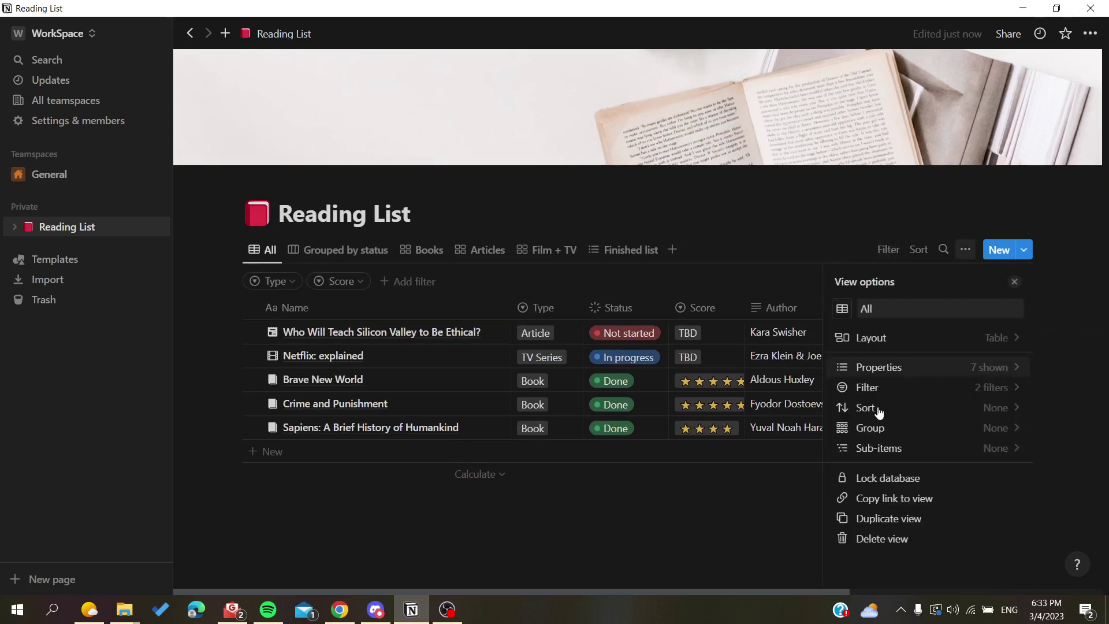
{"action": "left_click", "coordinate": [901, 389]}
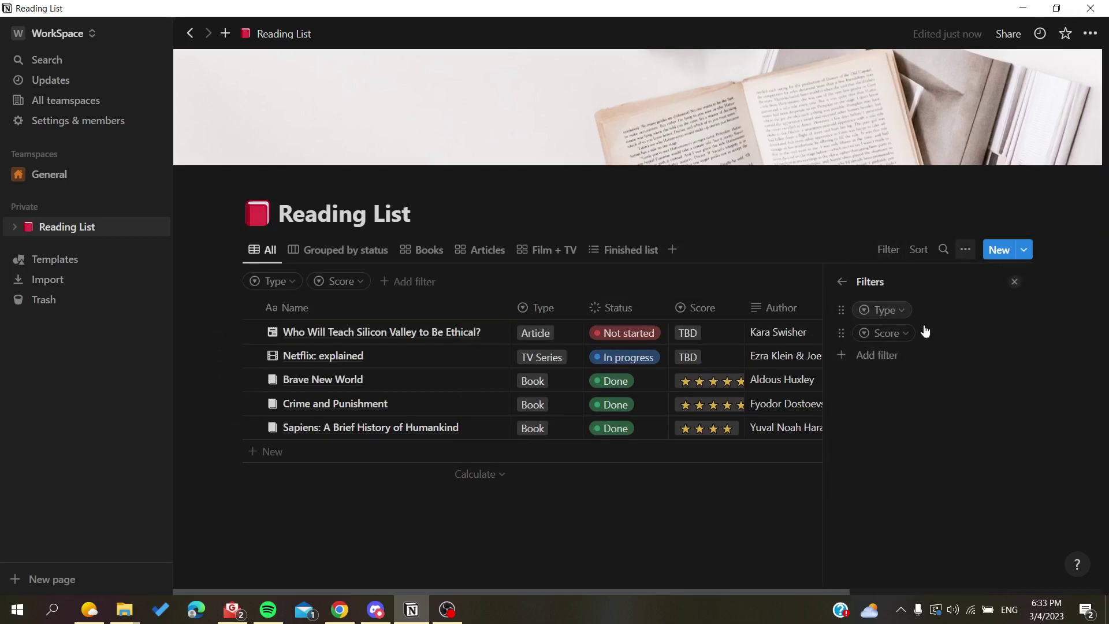
{"action": "left_click", "coordinate": [878, 317]}
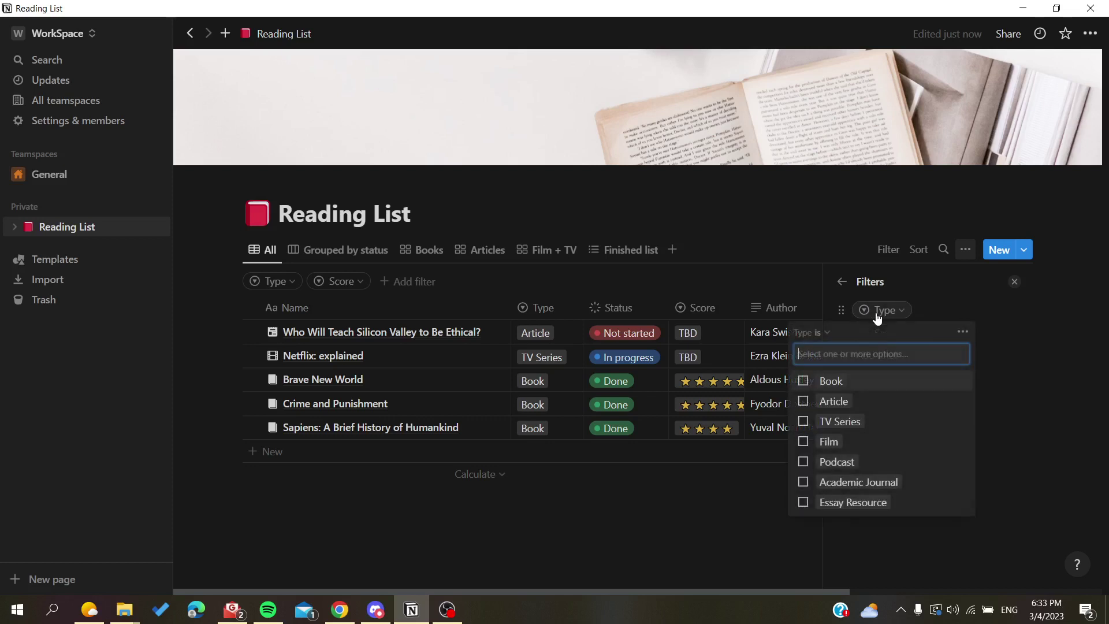
{"action": "left_click", "coordinate": [878, 317]}
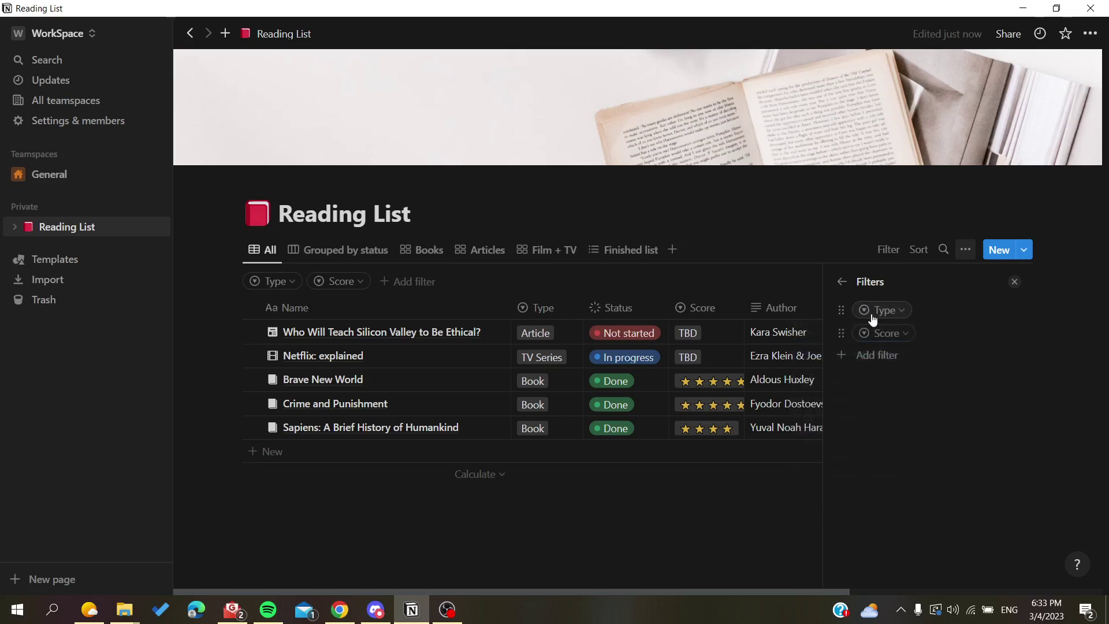
Add an advanced filter with an empty 'Name contains' rule.
{"action": "left_click", "coordinate": [850, 357]}
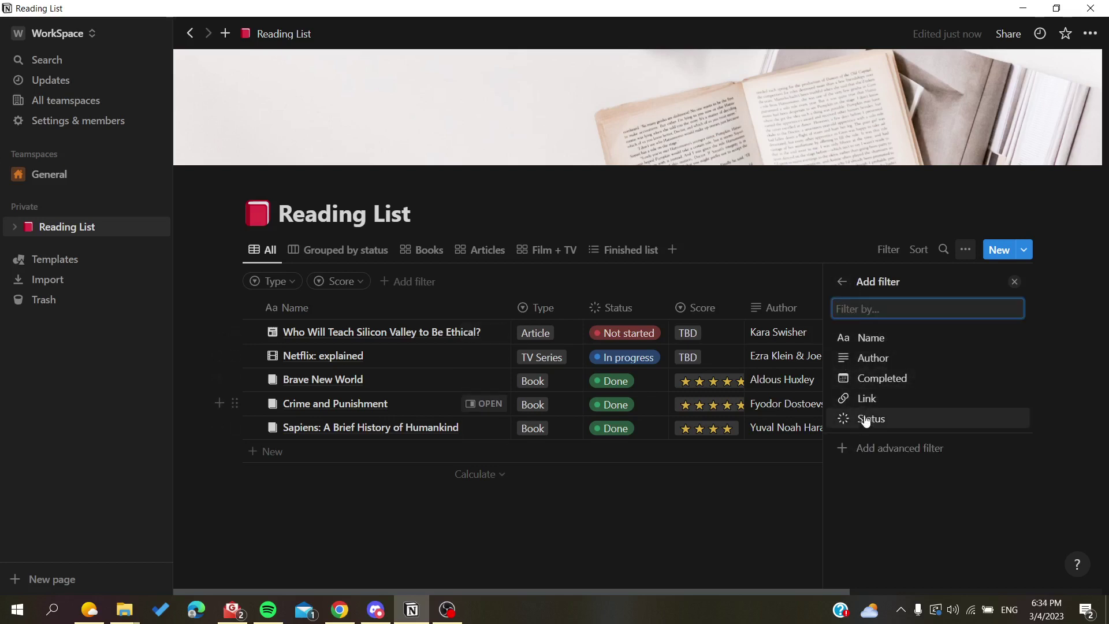
{"action": "left_click", "coordinate": [861, 447]}
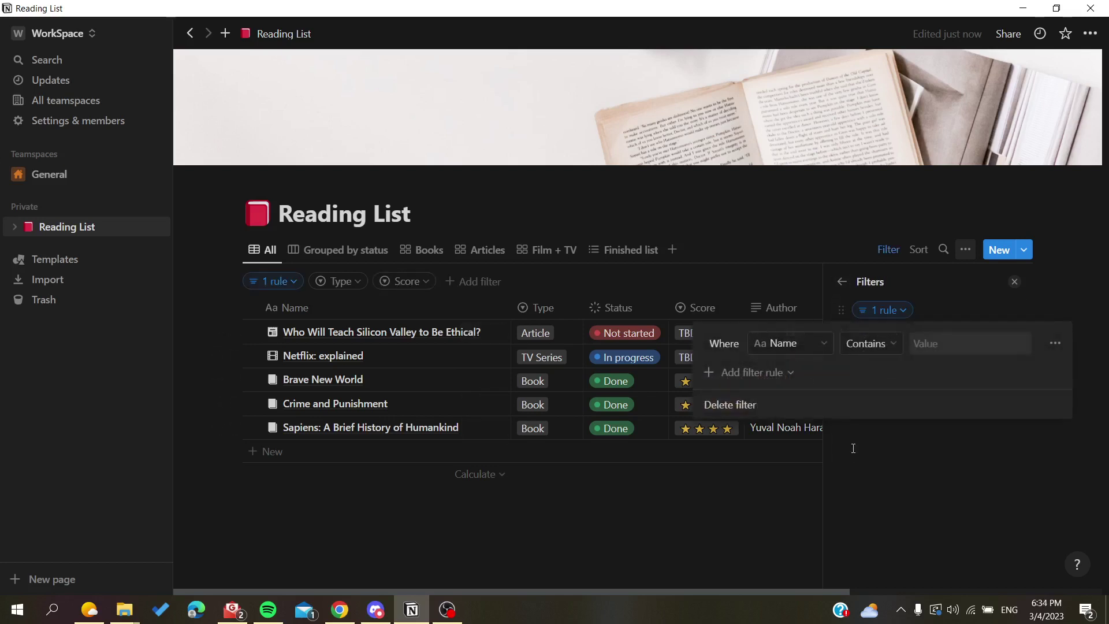
{"action": "left_click", "coordinate": [940, 310]}
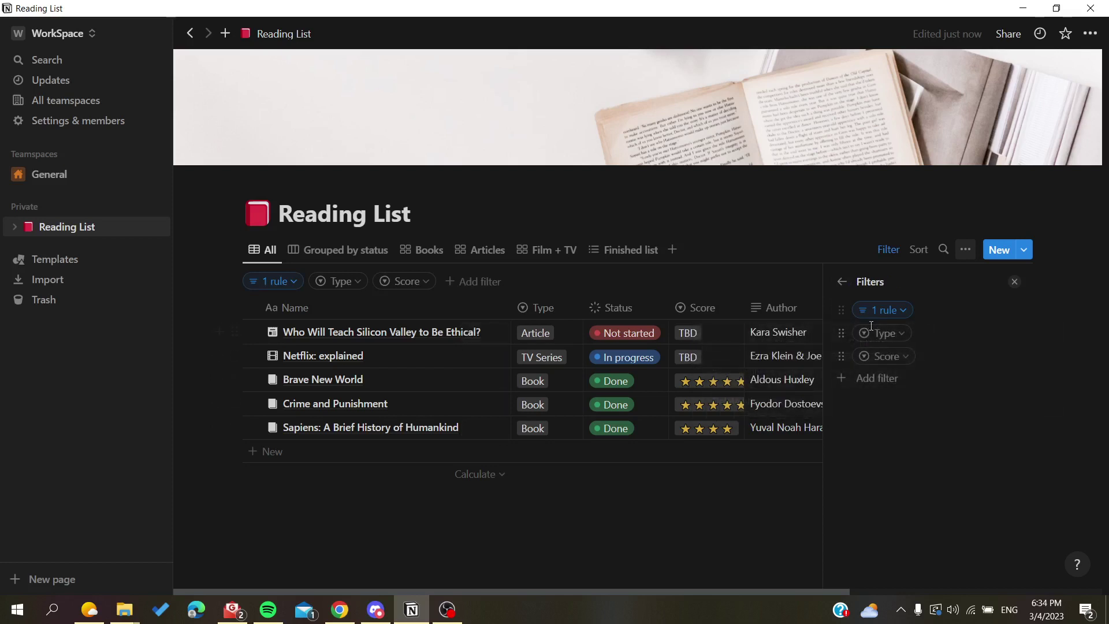
{"action": "left_click", "coordinate": [924, 376]}
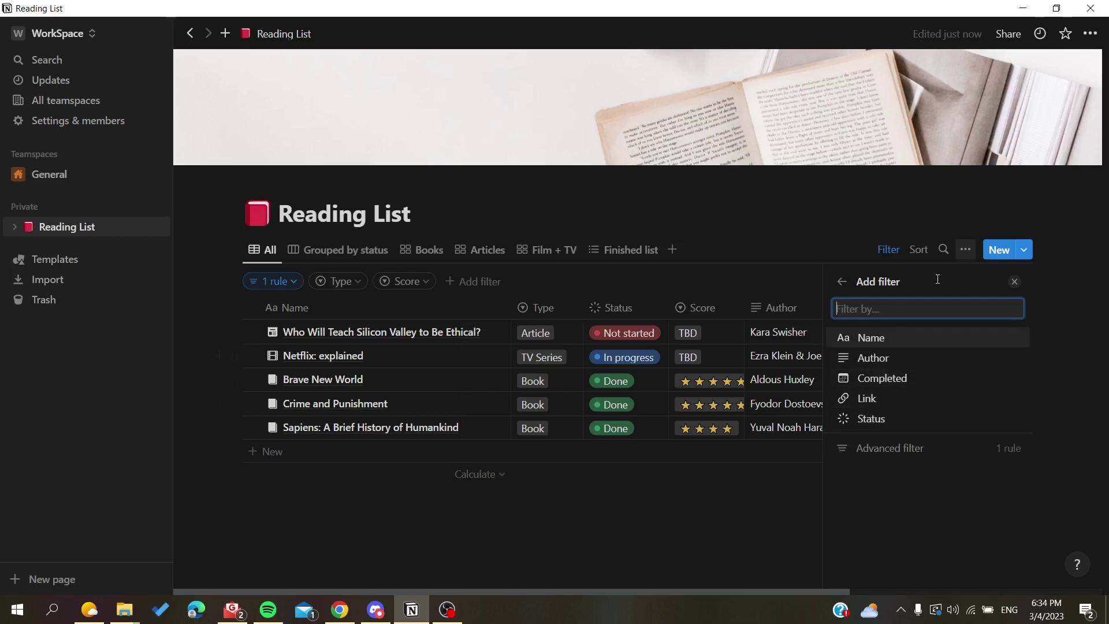
{"action": "left_click", "coordinate": [841, 281]}
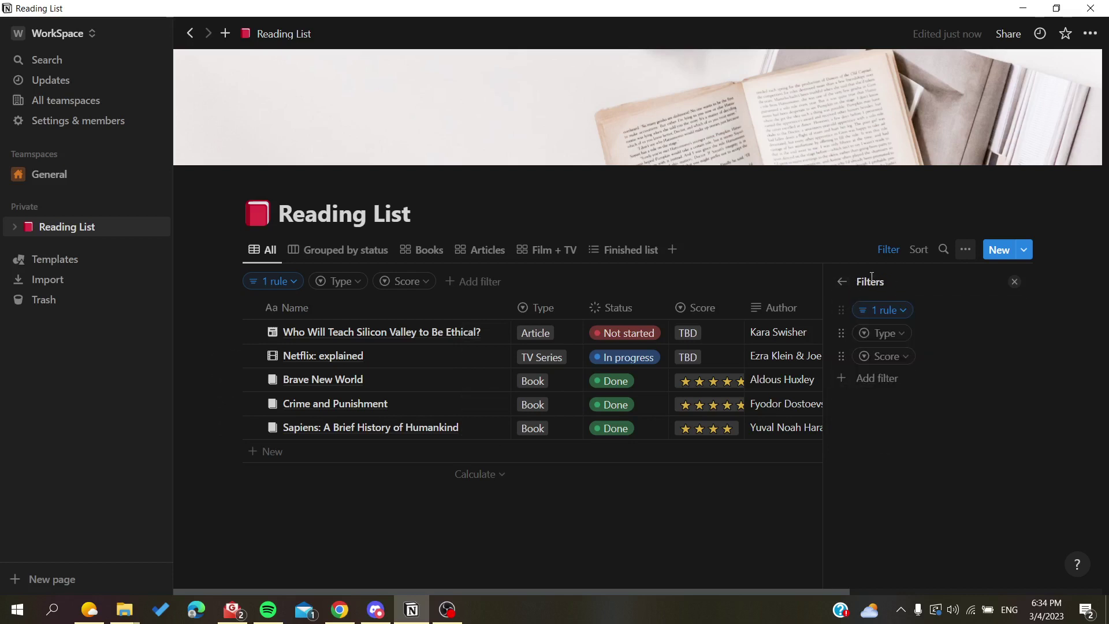
Close the Filters panel and switch to the Grouped by status board.
{"action": "left_click", "coordinate": [753, 261]}
{"action": "left_click", "coordinate": [893, 250]}
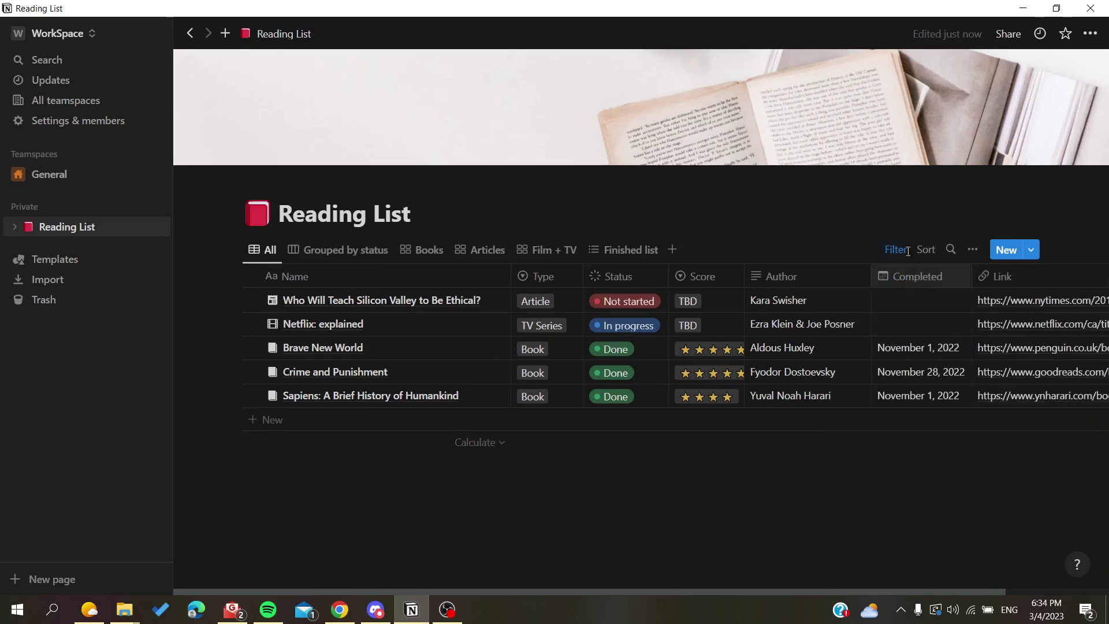
{"action": "left_click", "coordinate": [338, 250]}
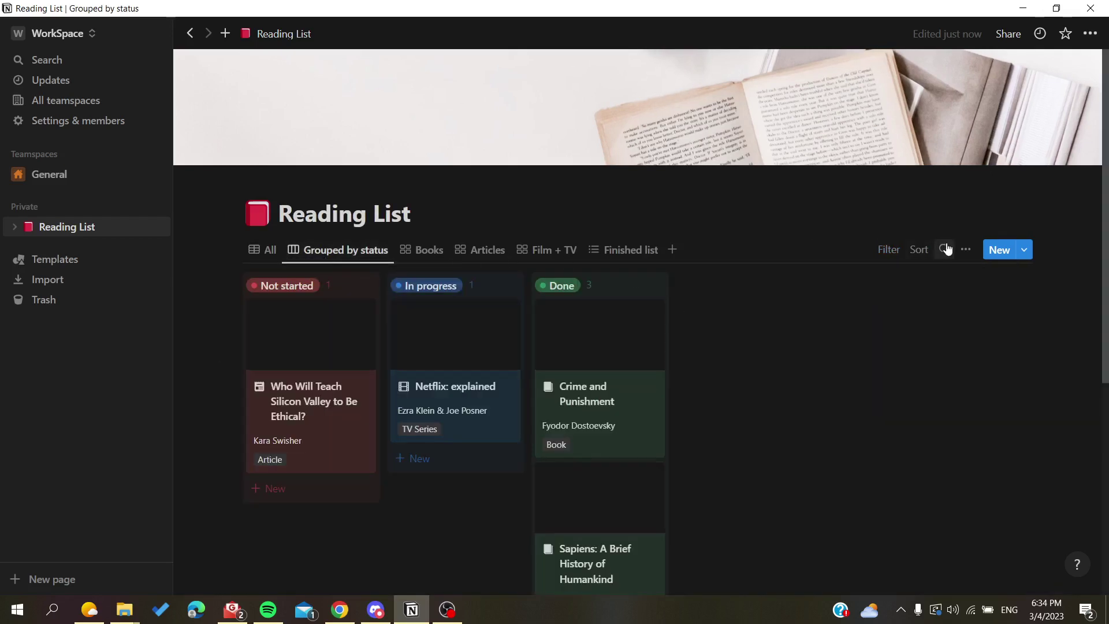
Add an Author filter to the Grouped by status board.
{"action": "left_click", "coordinate": [945, 250]}
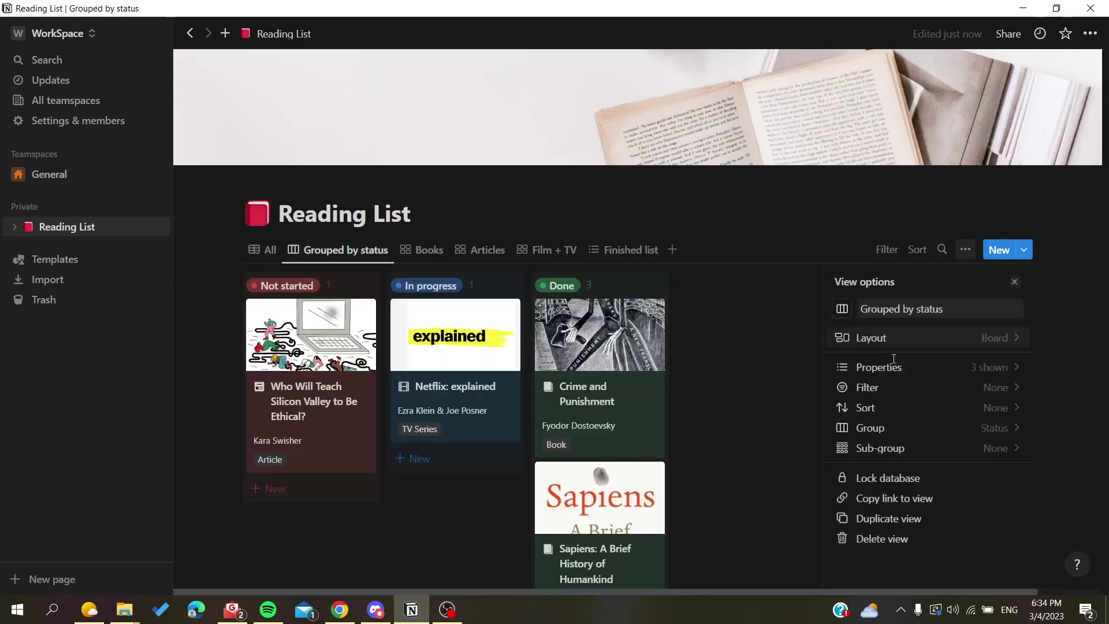
{"action": "left_click", "coordinate": [910, 389]}
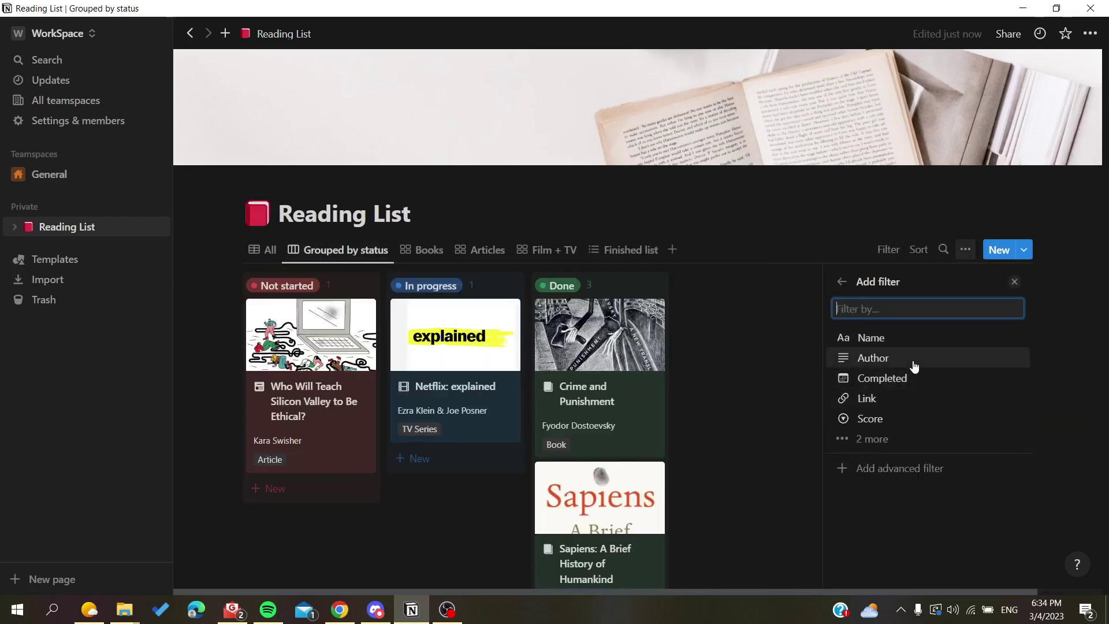
{"action": "left_click", "coordinate": [910, 365]}
{"action": "left_click", "coordinate": [973, 356]}
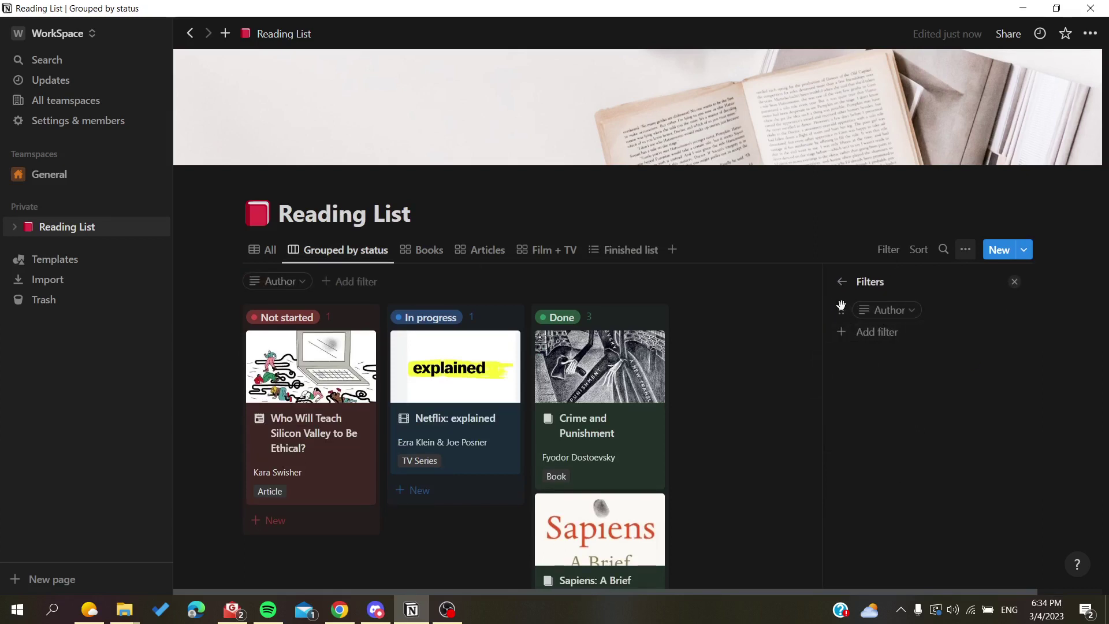
{"action": "left_click", "coordinate": [884, 311]}
{"action": "left_click", "coordinate": [886, 311]}
Close the Author filter and Filters panel, returning to the All table view.
{"action": "left_click", "coordinate": [954, 333]}
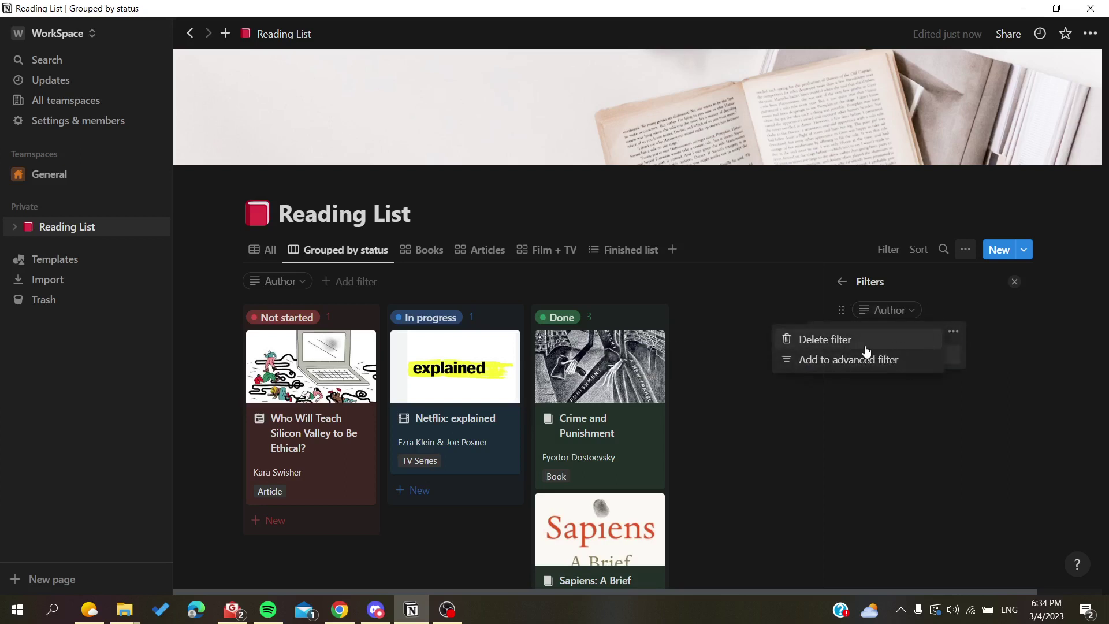
{"action": "left_click", "coordinate": [957, 335]}
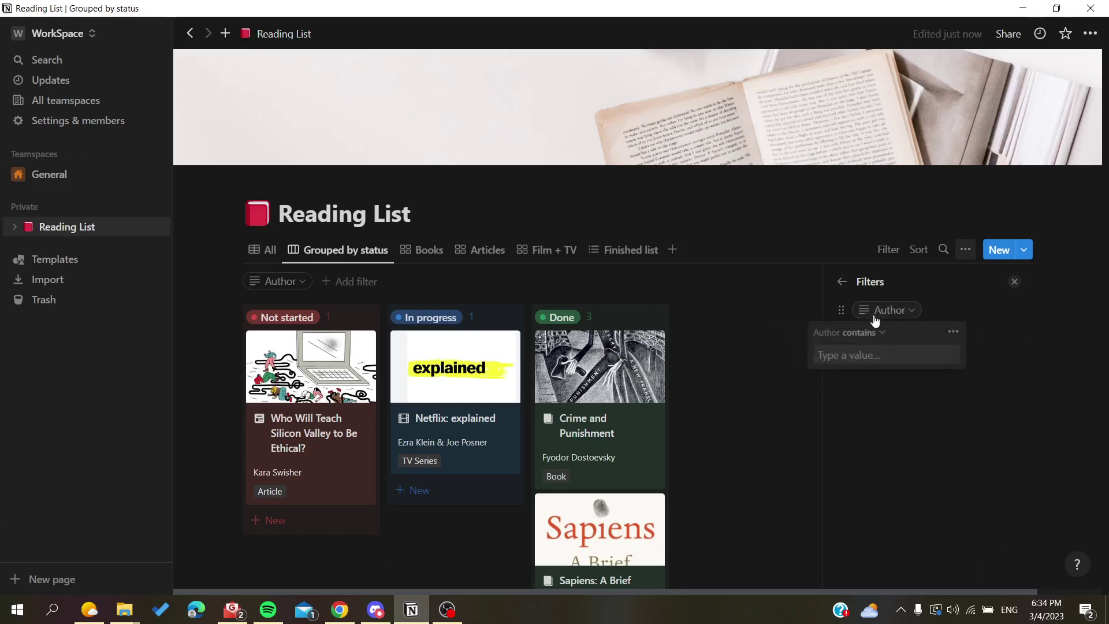
{"action": "left_click", "coordinate": [904, 313]}
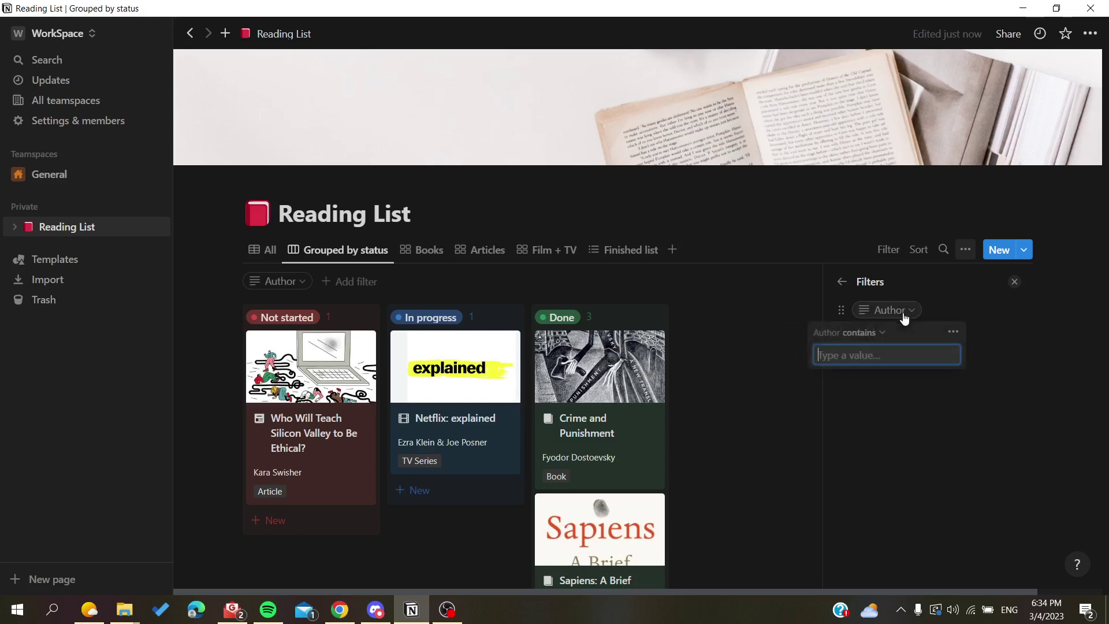
{"action": "left_click", "coordinate": [895, 259]}
{"action": "left_click", "coordinate": [896, 263]}
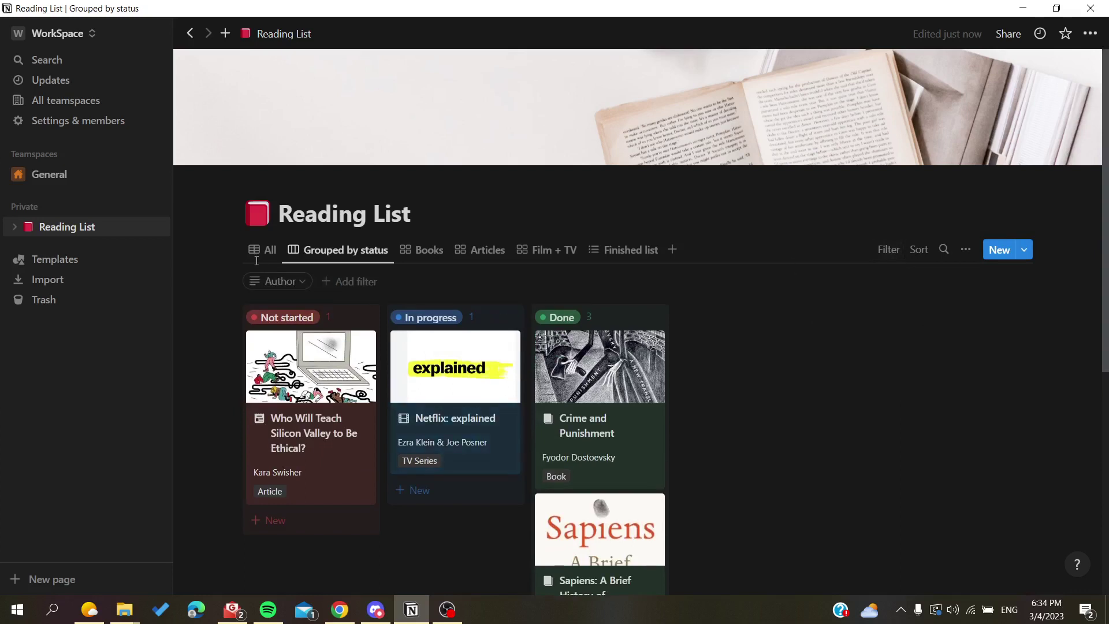
{"action": "left_click", "coordinate": [263, 251]}
Delete the empty 'Name contains' rule from the '1 rule' advanced filter.
{"action": "left_click", "coordinate": [274, 283]}
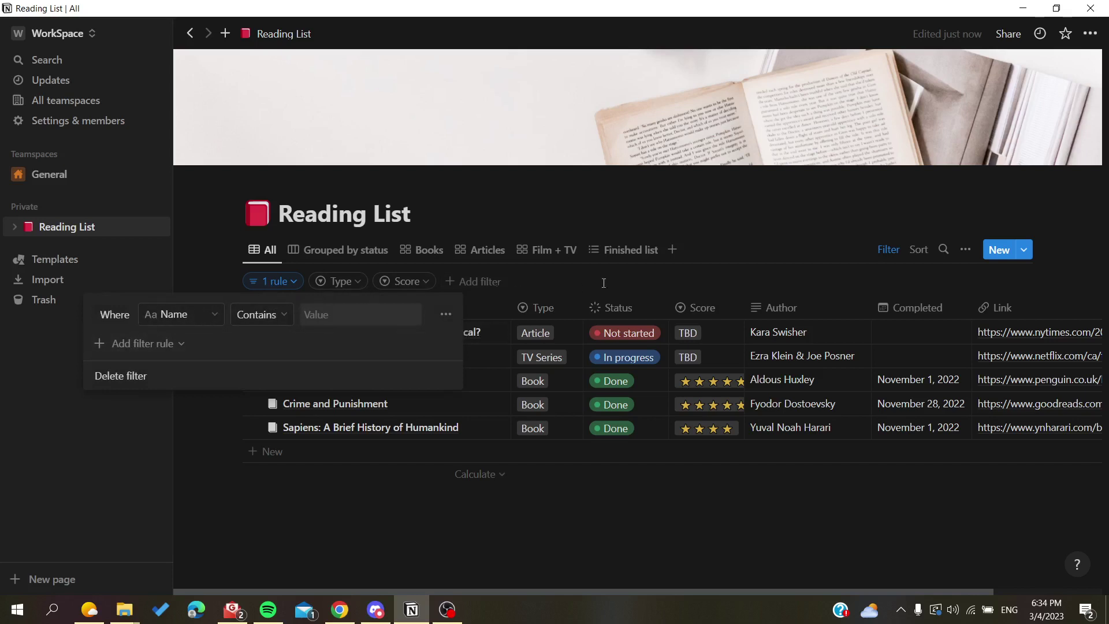
{"action": "key", "text": "Escape"}
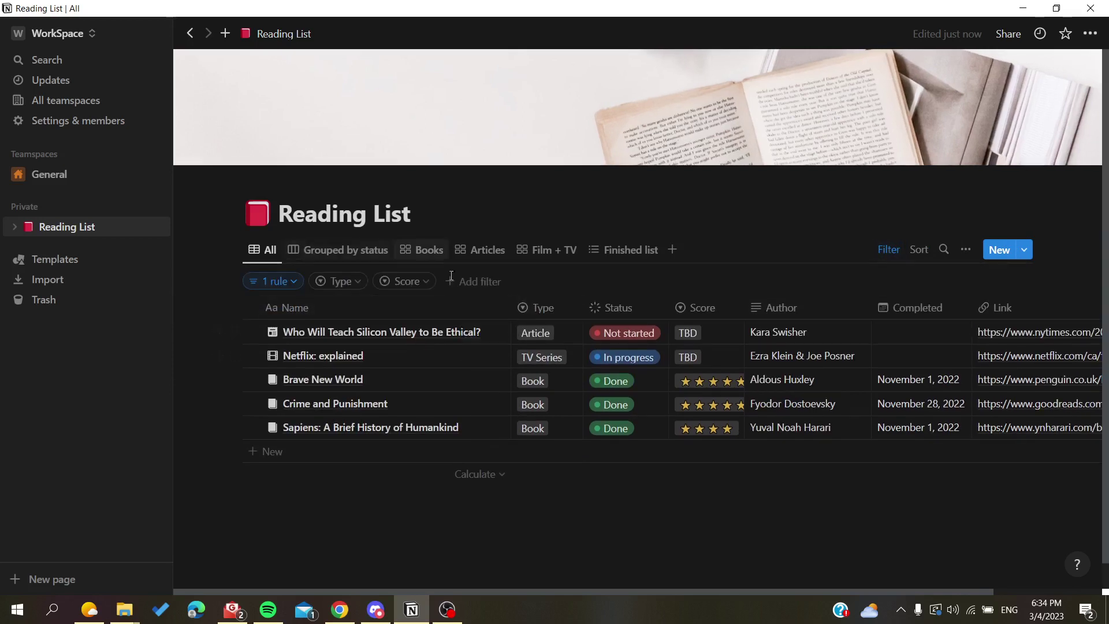
{"action": "left_click", "coordinate": [289, 289]}
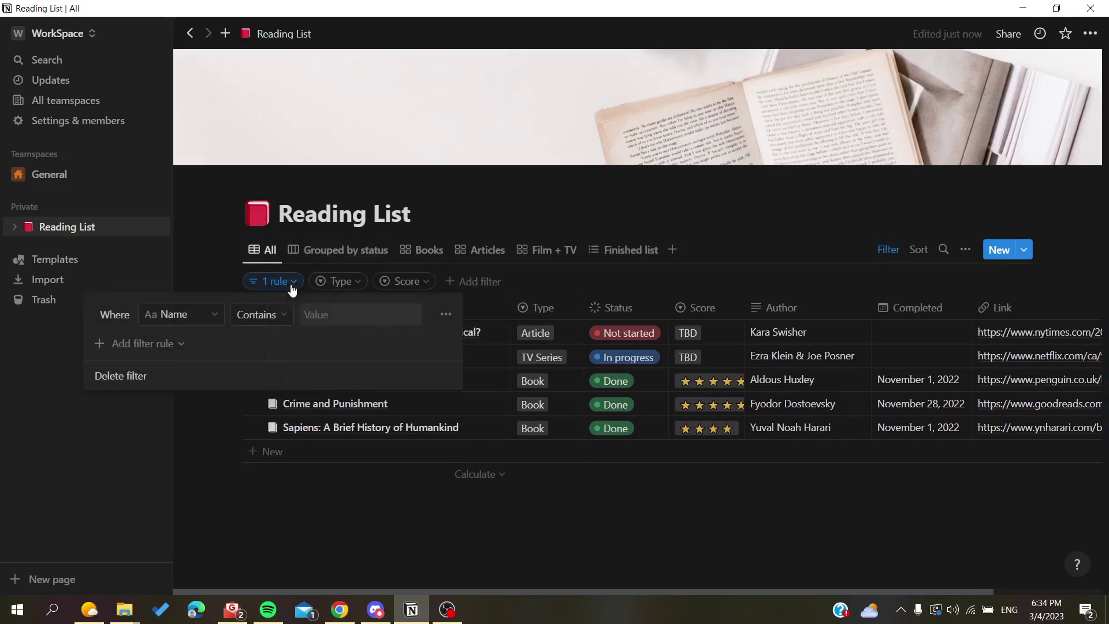
{"action": "left_click", "coordinate": [121, 376]}
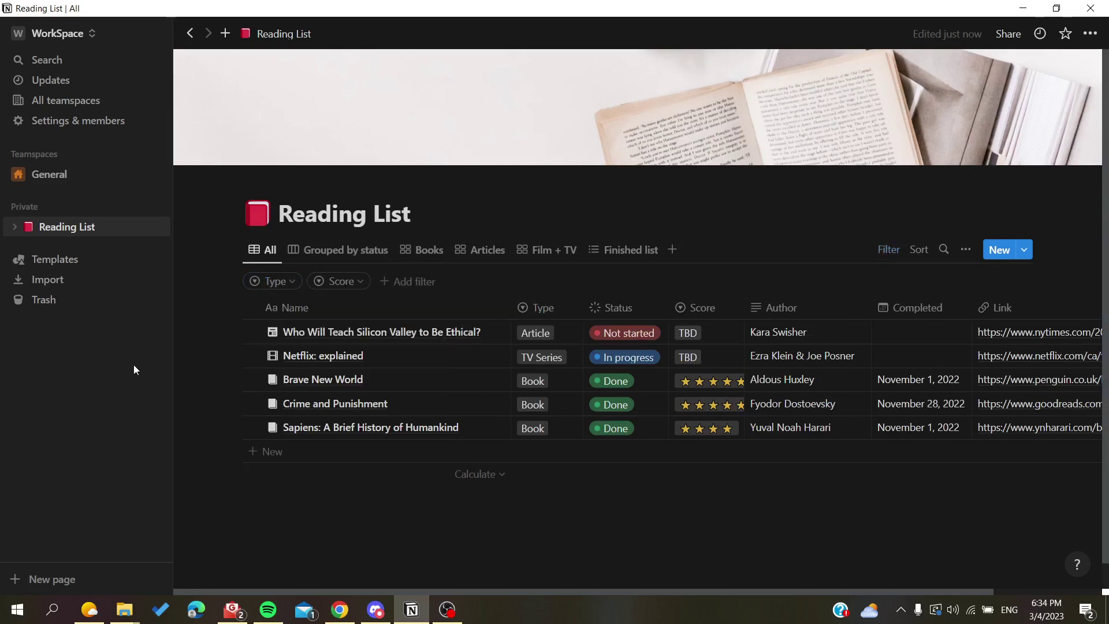
Check the Score filter's extra options, then dismiss them unchanged.
{"action": "left_click", "coordinate": [338, 282]}
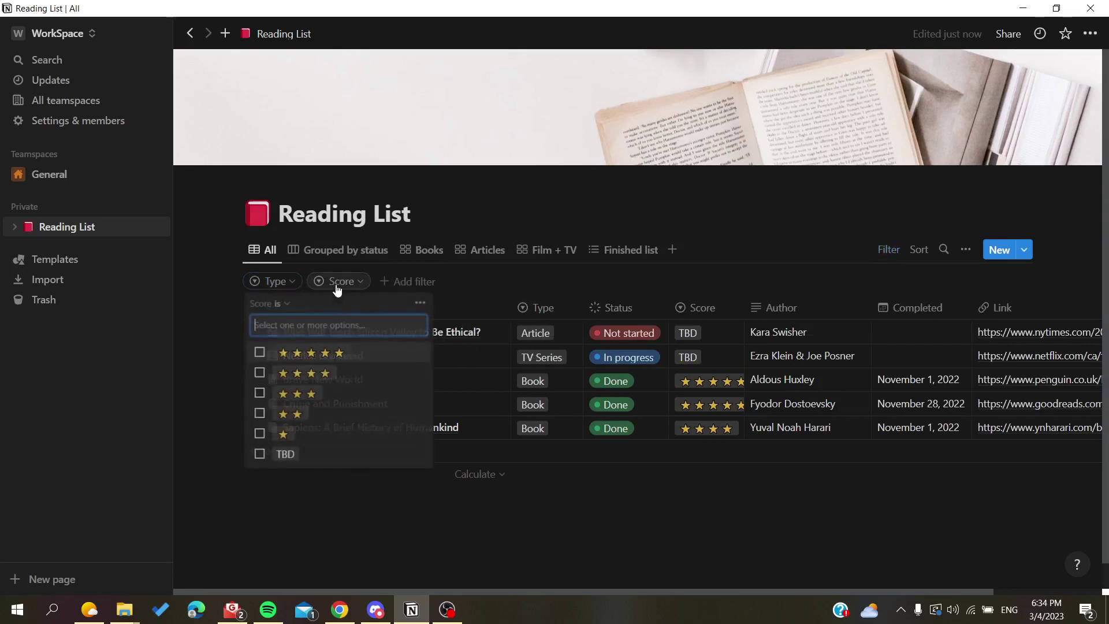
{"action": "left_click", "coordinate": [420, 304]}
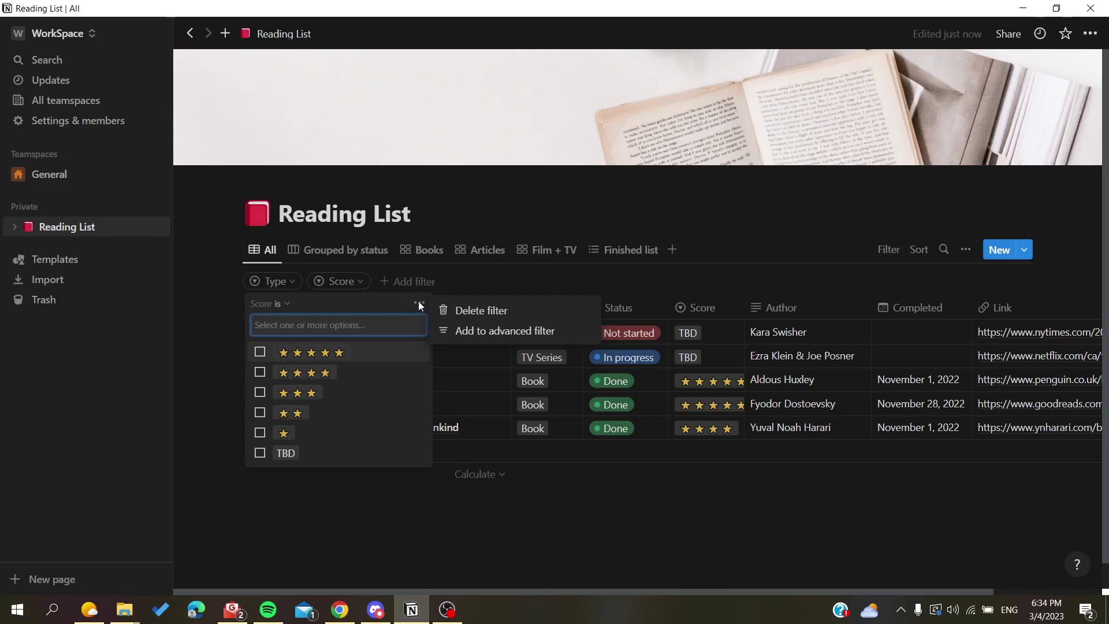
{"action": "left_click", "coordinate": [528, 279]}
Create a new Table view, glance at its filter list, then return to All.
{"action": "mouse_move", "coordinate": [642, 233]}
{"action": "left_click", "coordinate": [672, 249]}
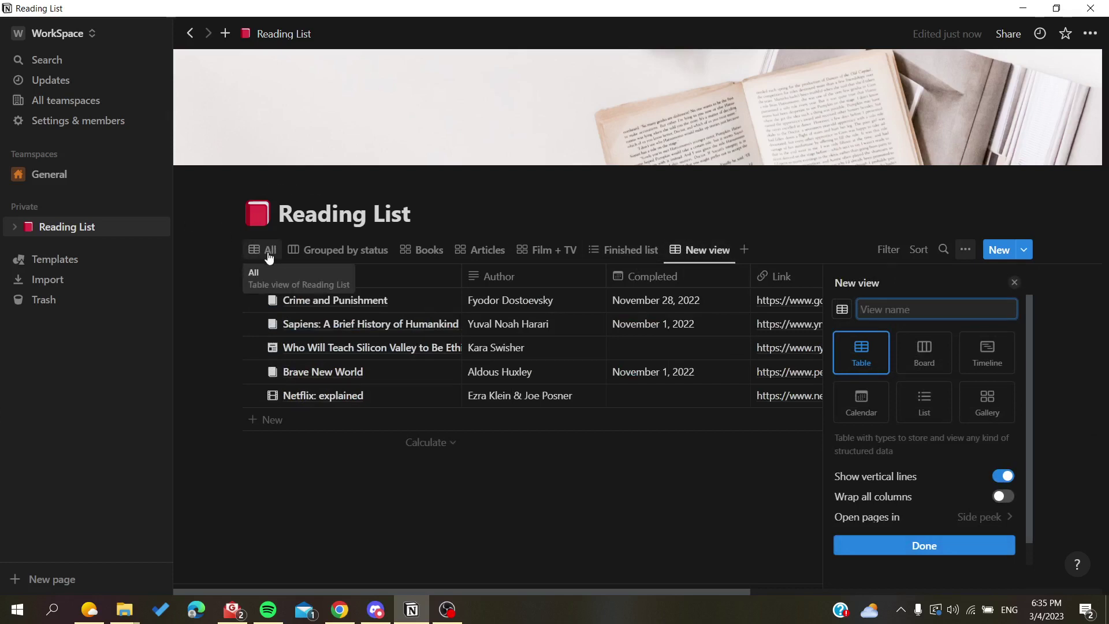
{"action": "scroll", "coordinate": [927, 391], "scroll_direction": "down", "scroll_amount": 1}
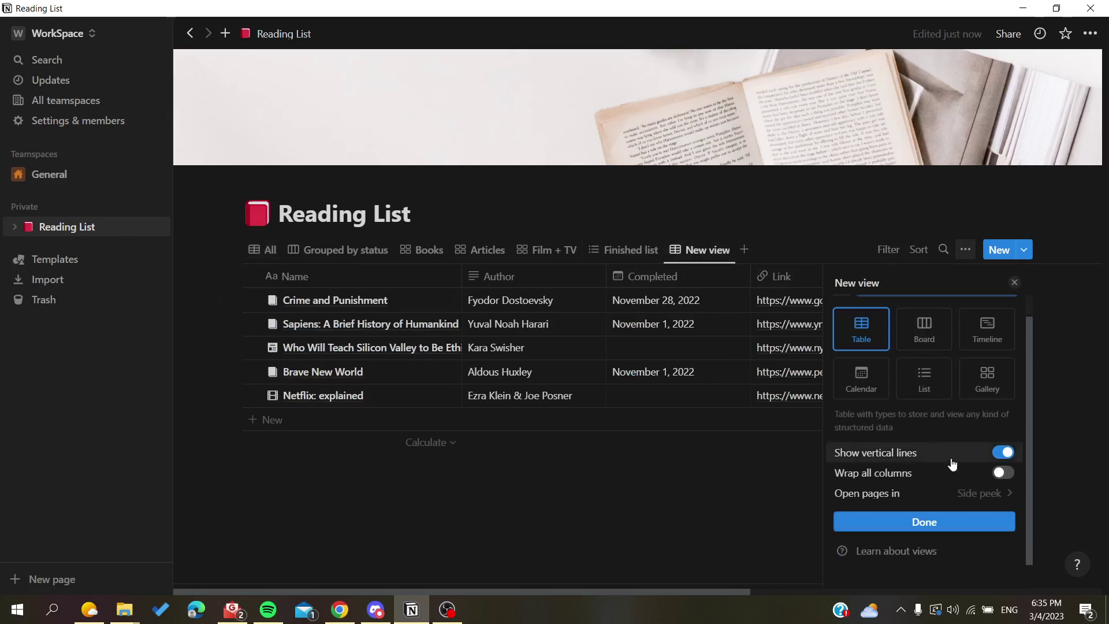
{"action": "key", "text": "Return"}
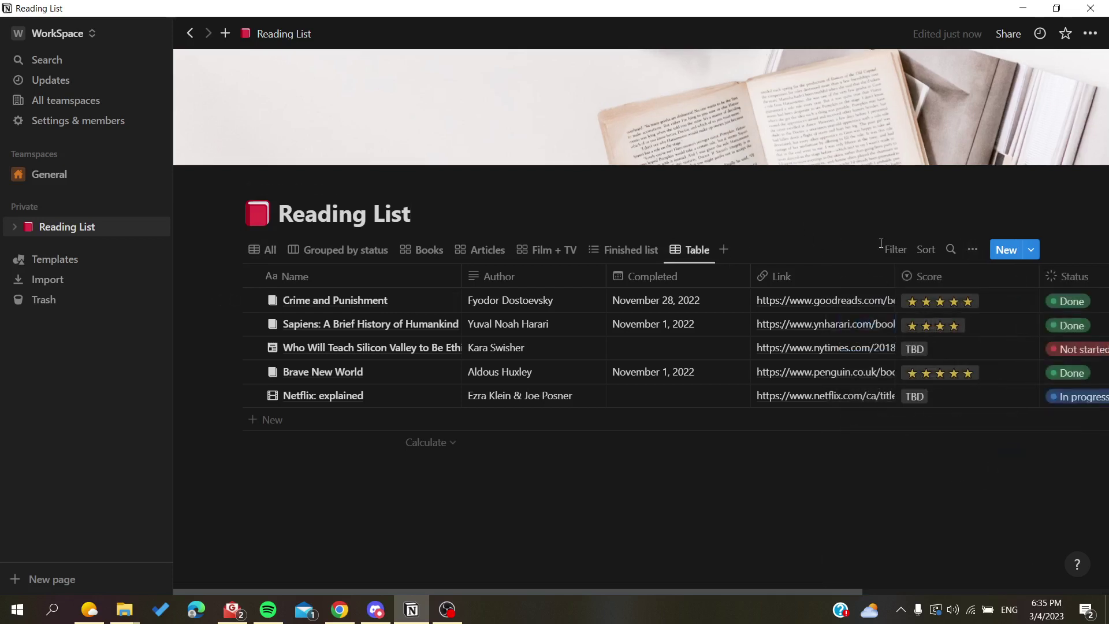
{"action": "left_click", "coordinate": [895, 251]}
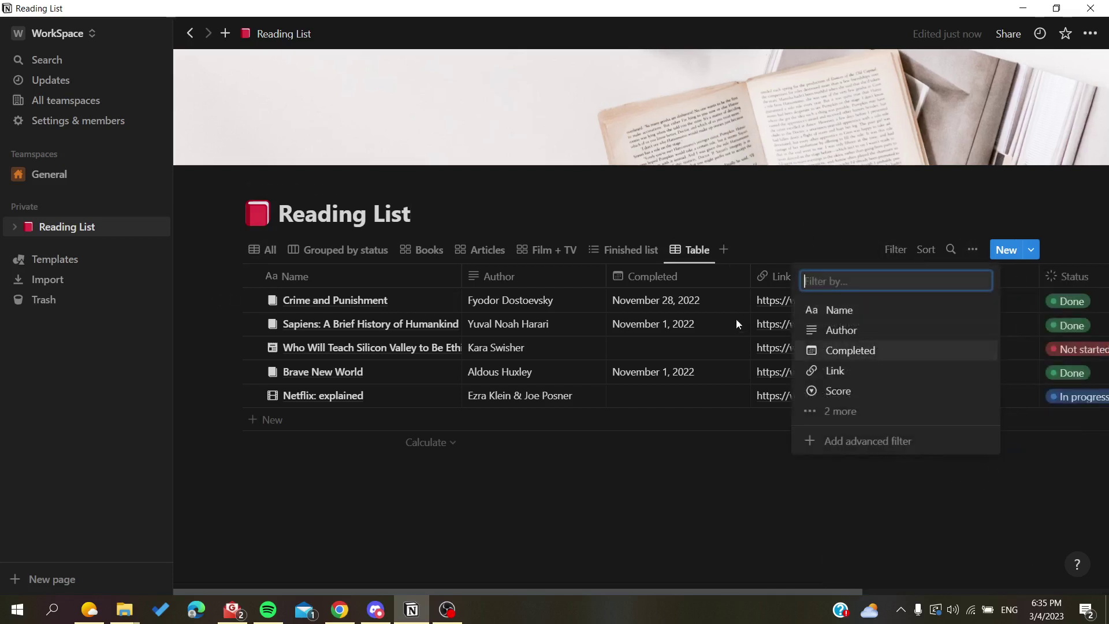
{"action": "key", "text": "Escape"}
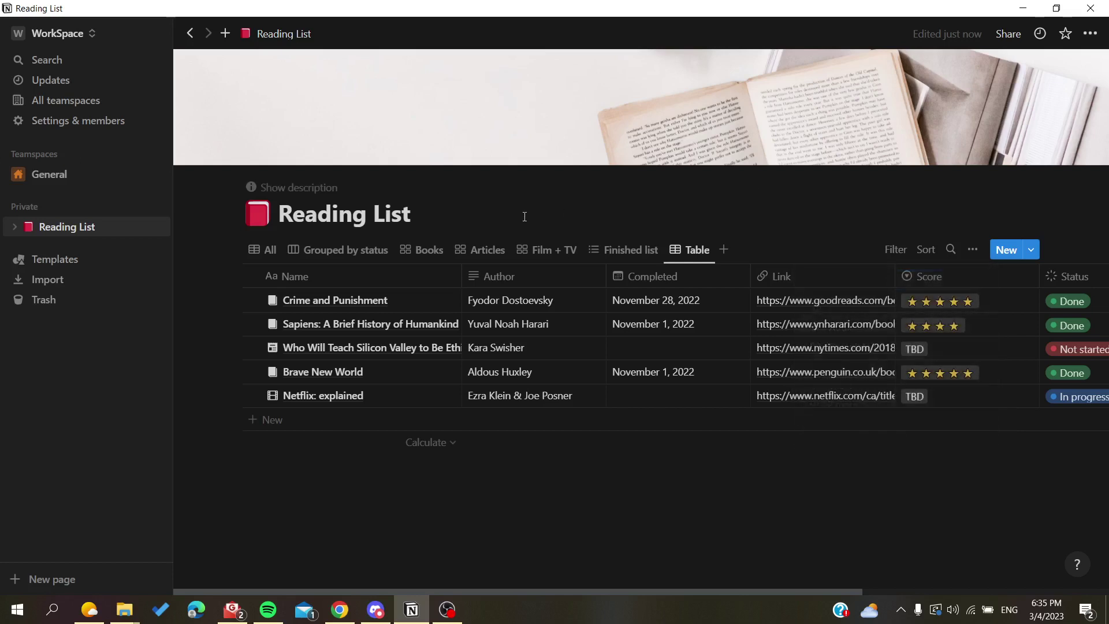
{"action": "left_click", "coordinate": [263, 250]}
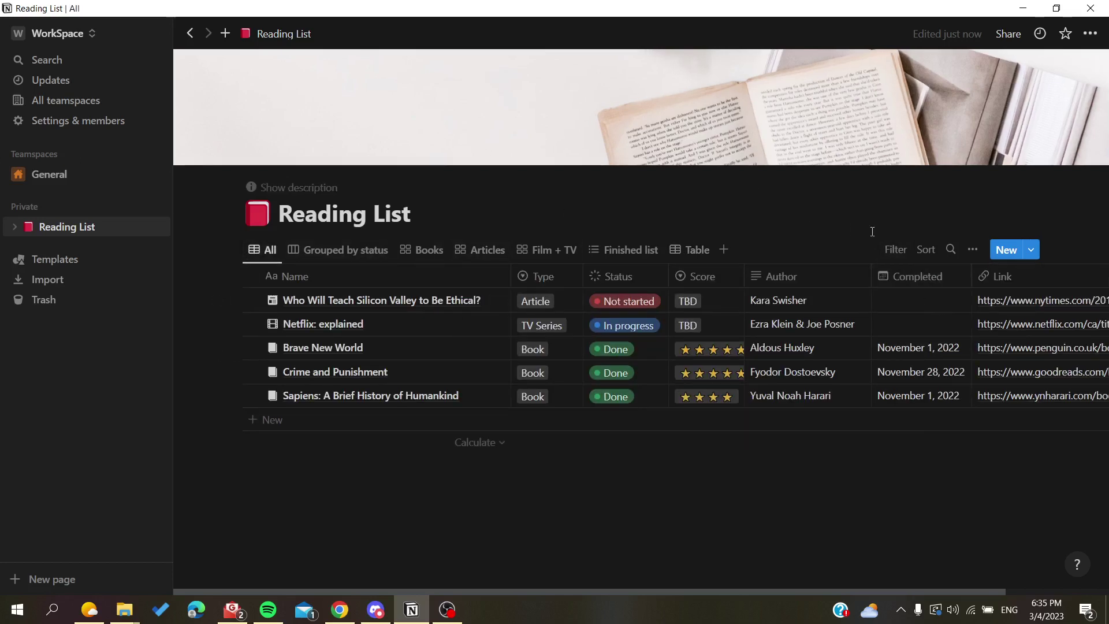
Change the Type filter's condition from 'is' to 'Is not'.
{"action": "left_click", "coordinate": [882, 246]}
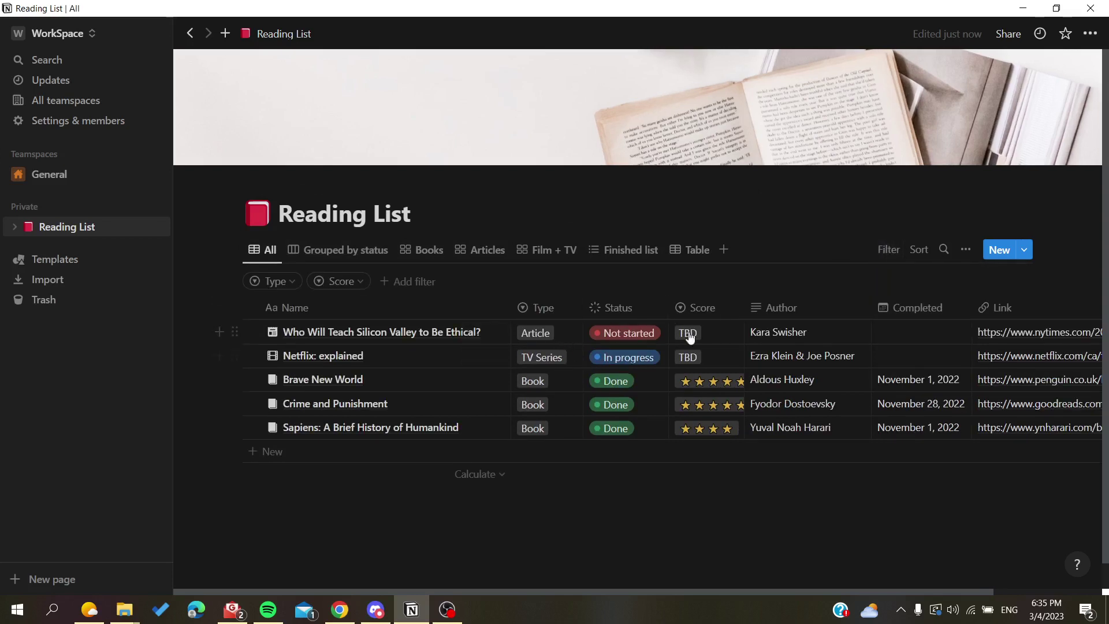
{"action": "left_click", "coordinate": [275, 282]}
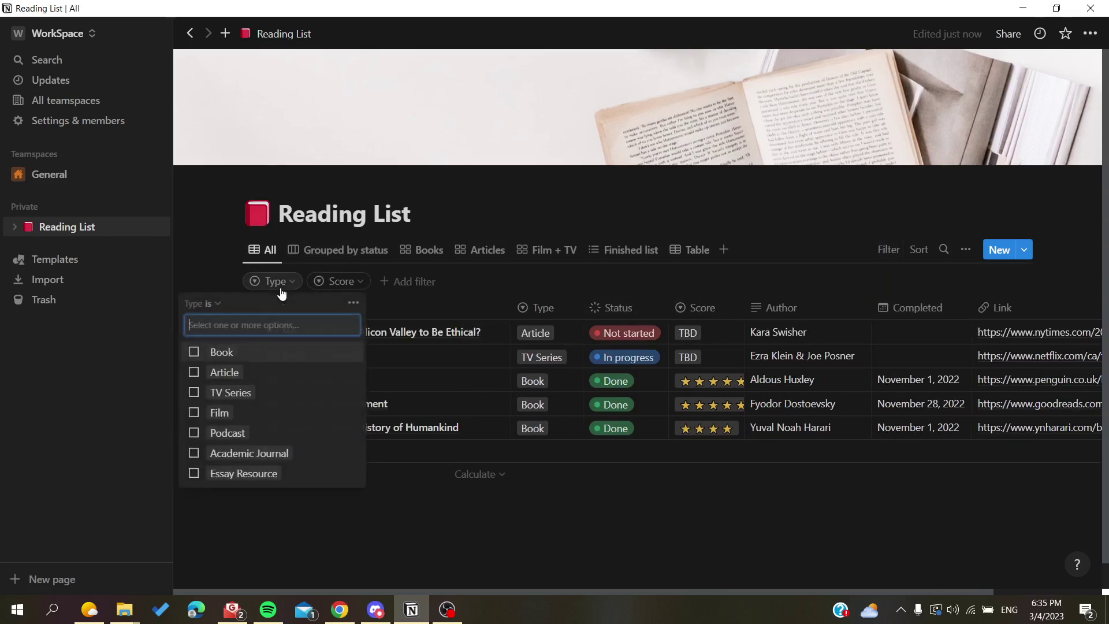
{"action": "left_click", "coordinate": [213, 304]}
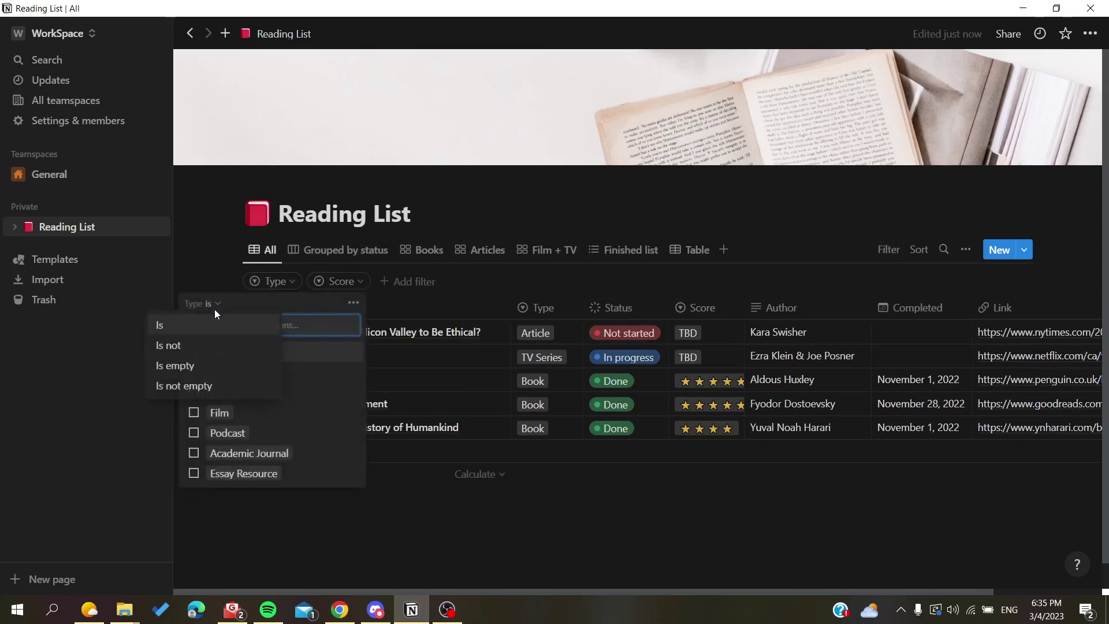
{"action": "left_click", "coordinate": [170, 345]}
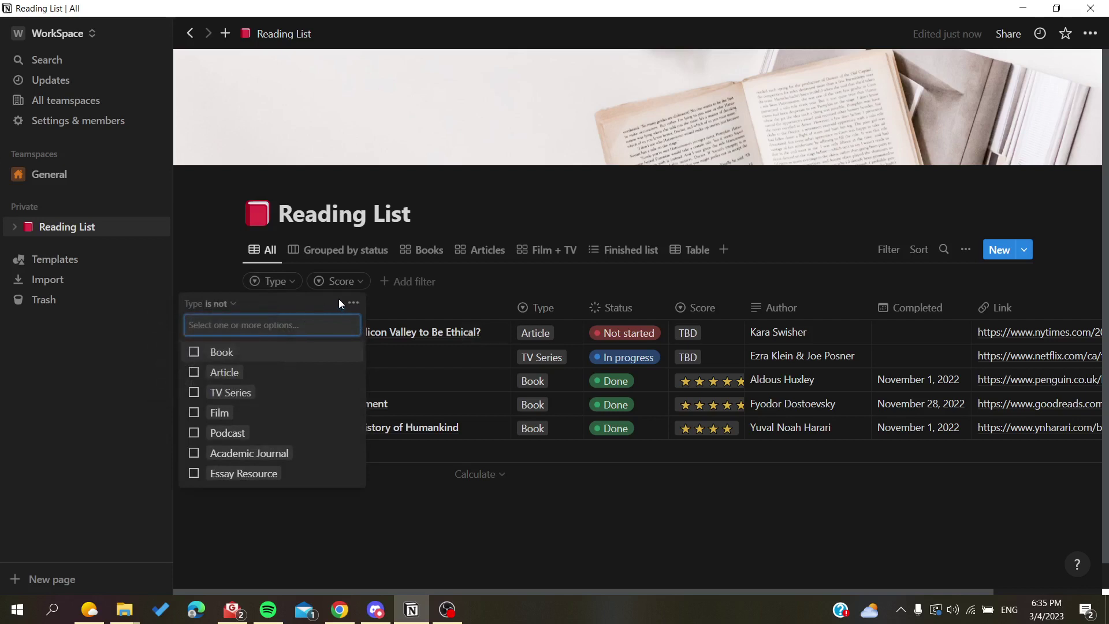
Change the Score filter's condition from 'is' to 'Is not'.
{"action": "left_click", "coordinate": [355, 284]}
{"action": "left_click", "coordinate": [277, 304]}
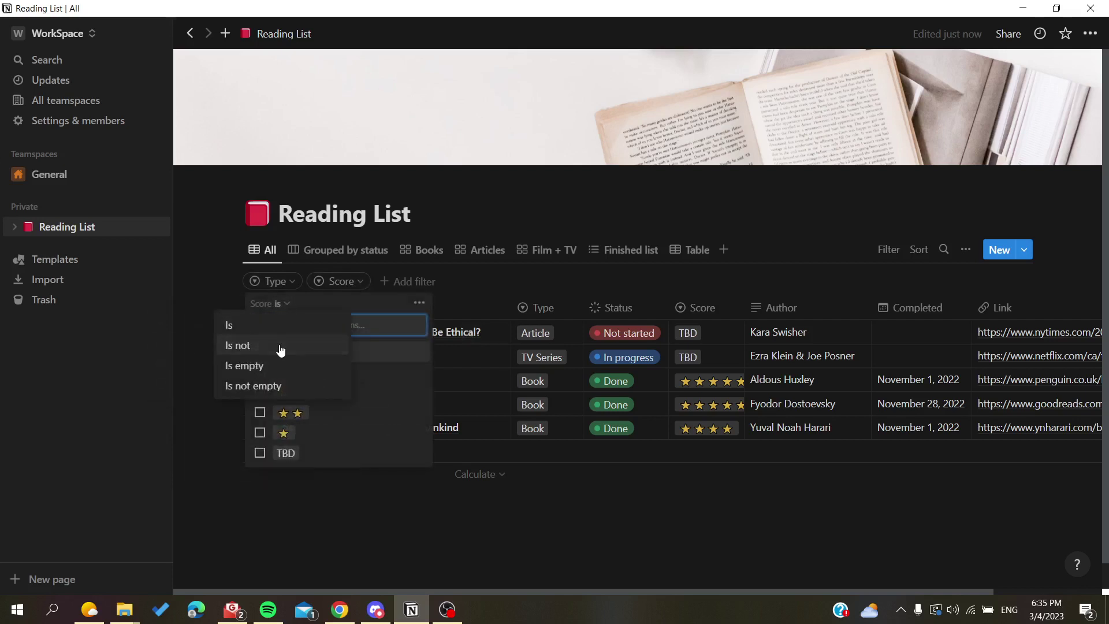
{"action": "left_click", "coordinate": [278, 345]}
{"action": "left_click", "coordinate": [562, 287]}
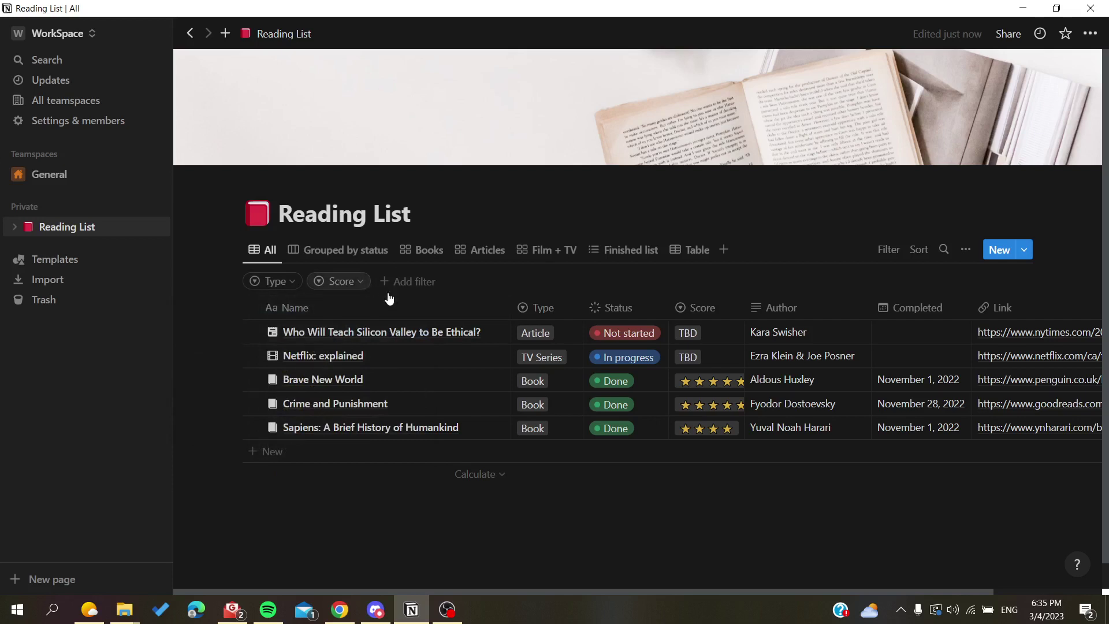
Delete the Score filter from the All view's filter list.
{"action": "left_click", "coordinate": [968, 257]}
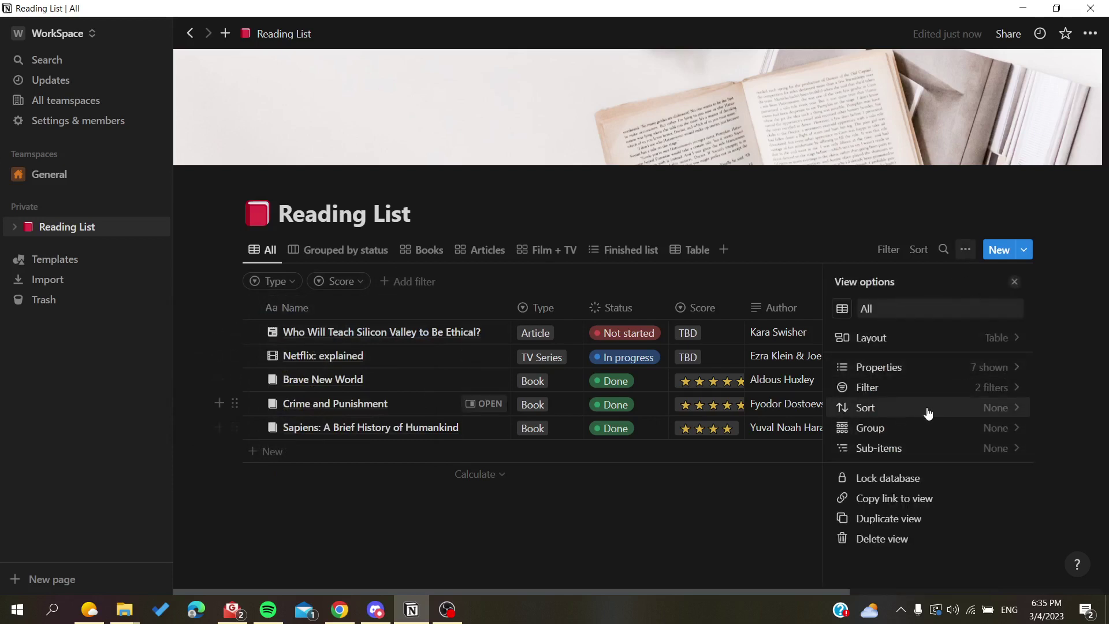
{"action": "left_click", "coordinate": [969, 387]}
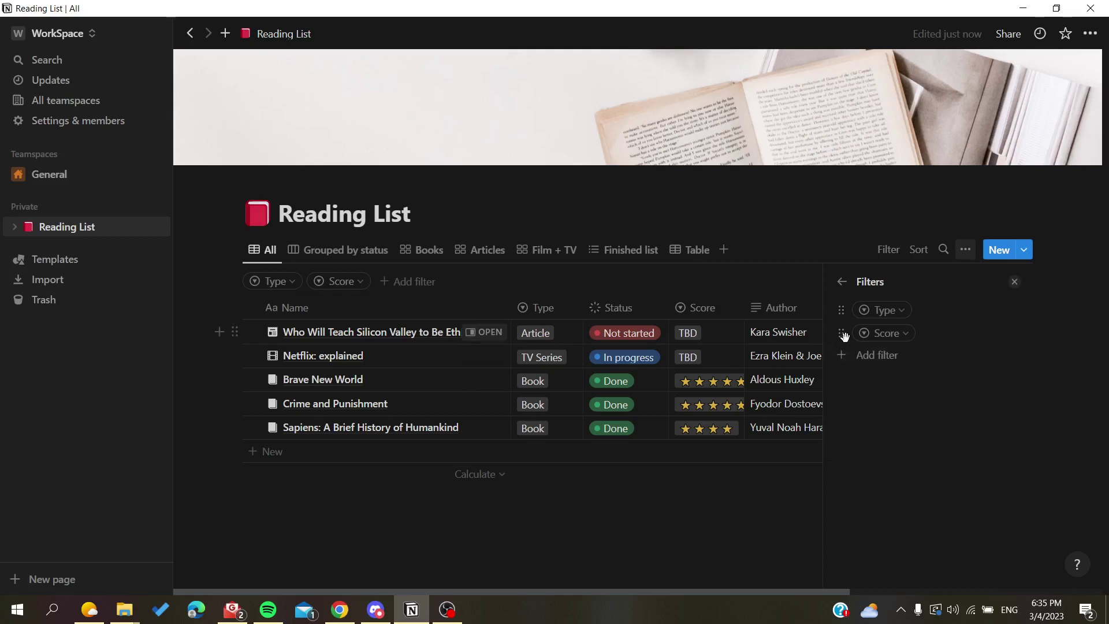
{"action": "left_click", "coordinate": [910, 336]}
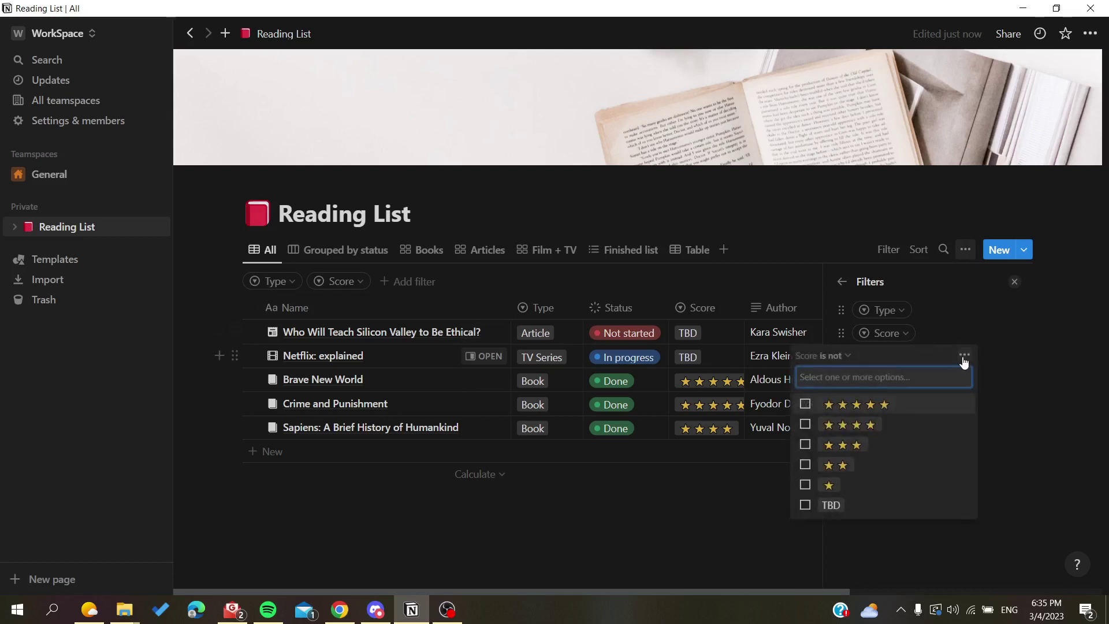
{"action": "left_click", "coordinate": [964, 356]}
{"action": "left_click", "coordinate": [910, 362]}
Delete the Type filter and close the Filters panel.
{"action": "left_click", "coordinate": [906, 318]}
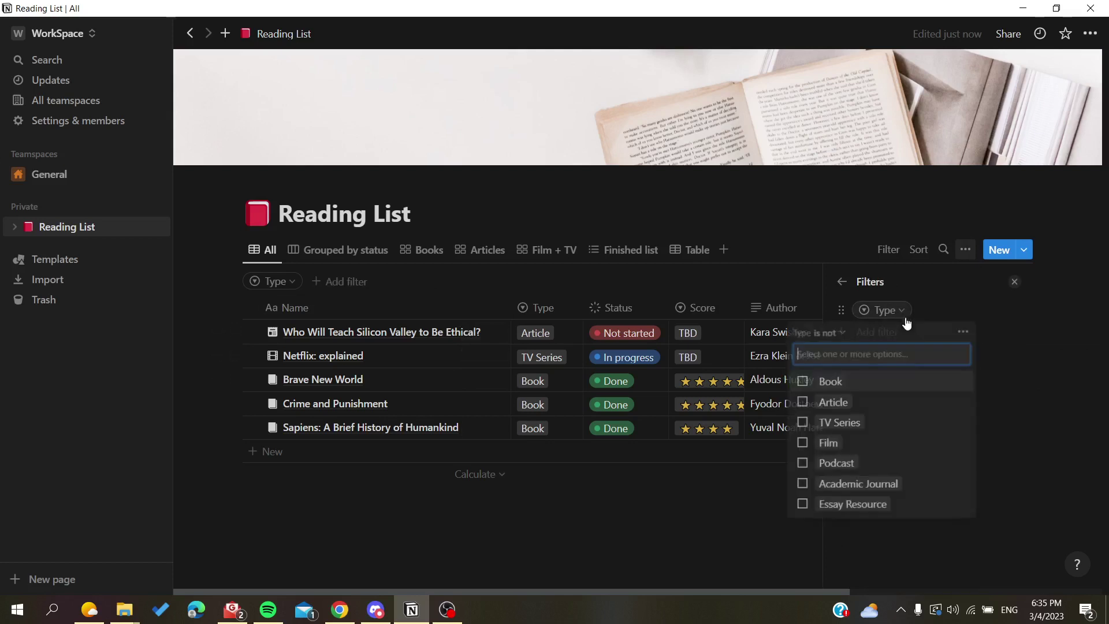
{"action": "left_click", "coordinate": [962, 333]}
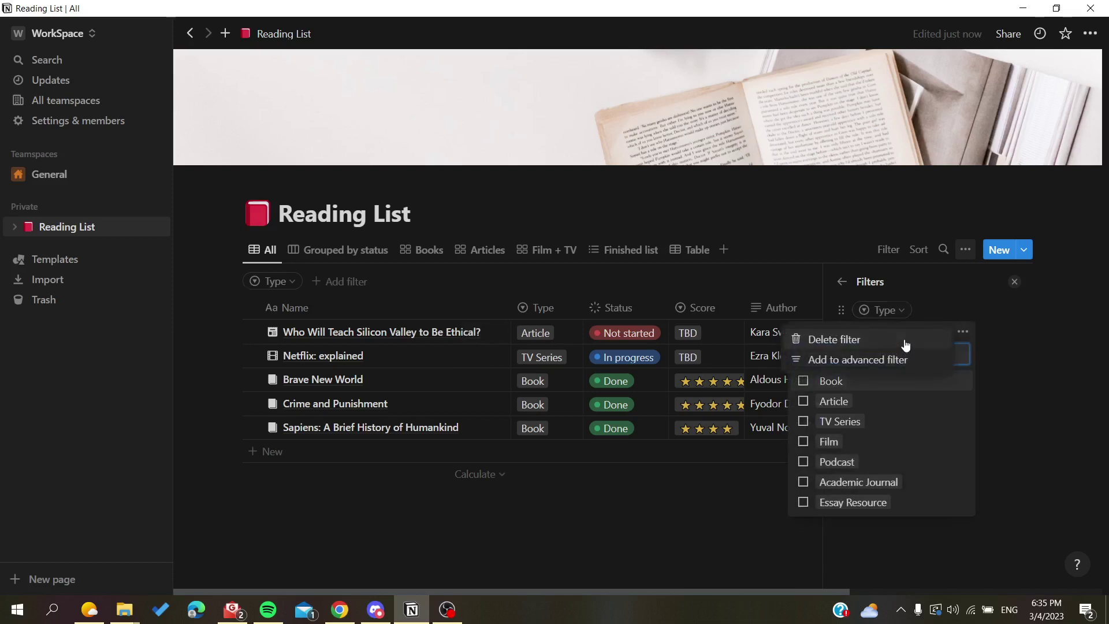
{"action": "left_click", "coordinate": [906, 338]}
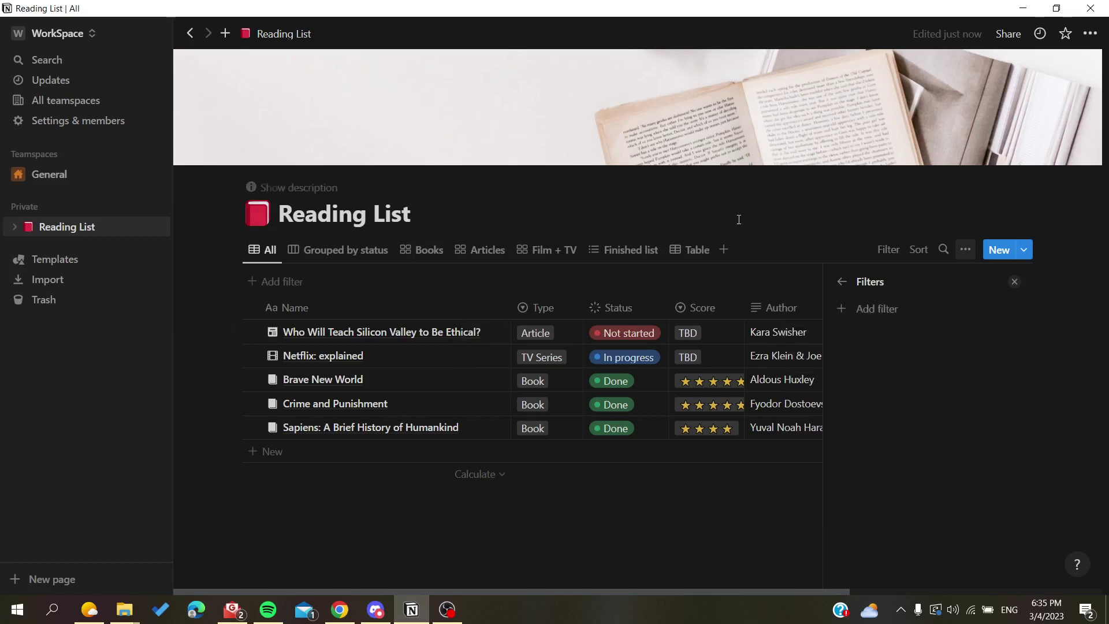
{"action": "left_click", "coordinate": [221, 213]}
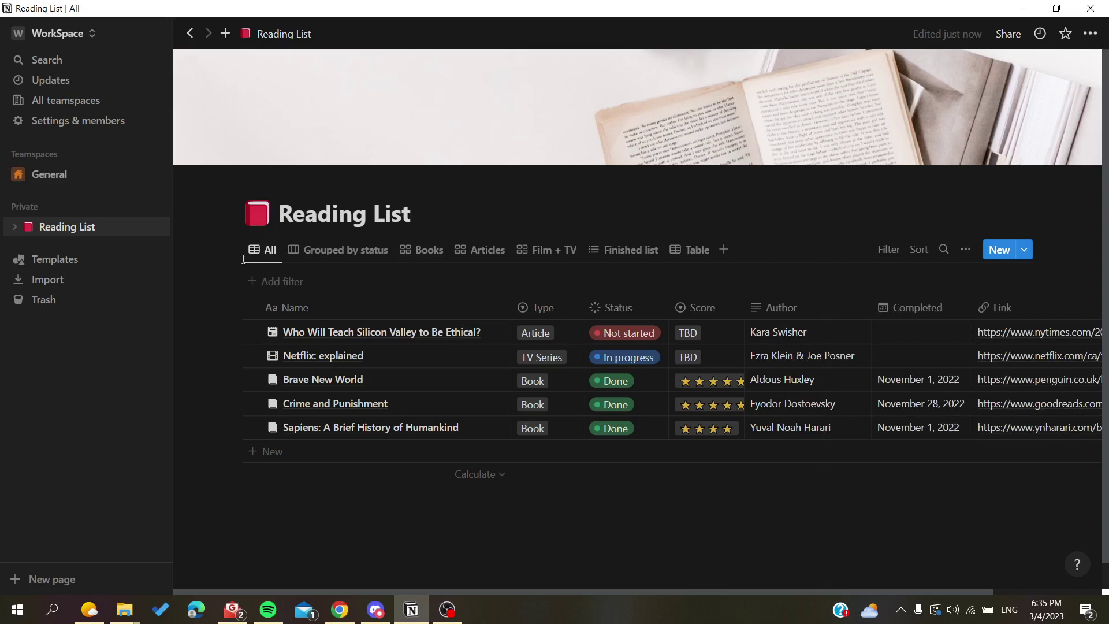